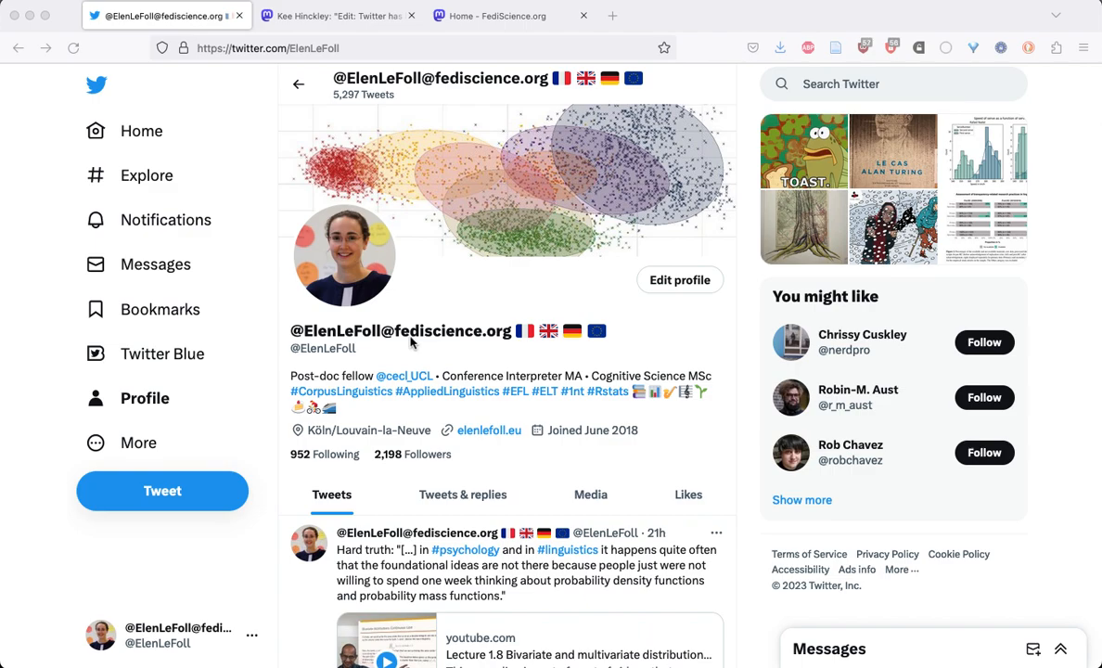
# Open Debirdify from the Mastodon post listing migration services and authorise it to access the Twitter account
pyautogui.click(308, 16)
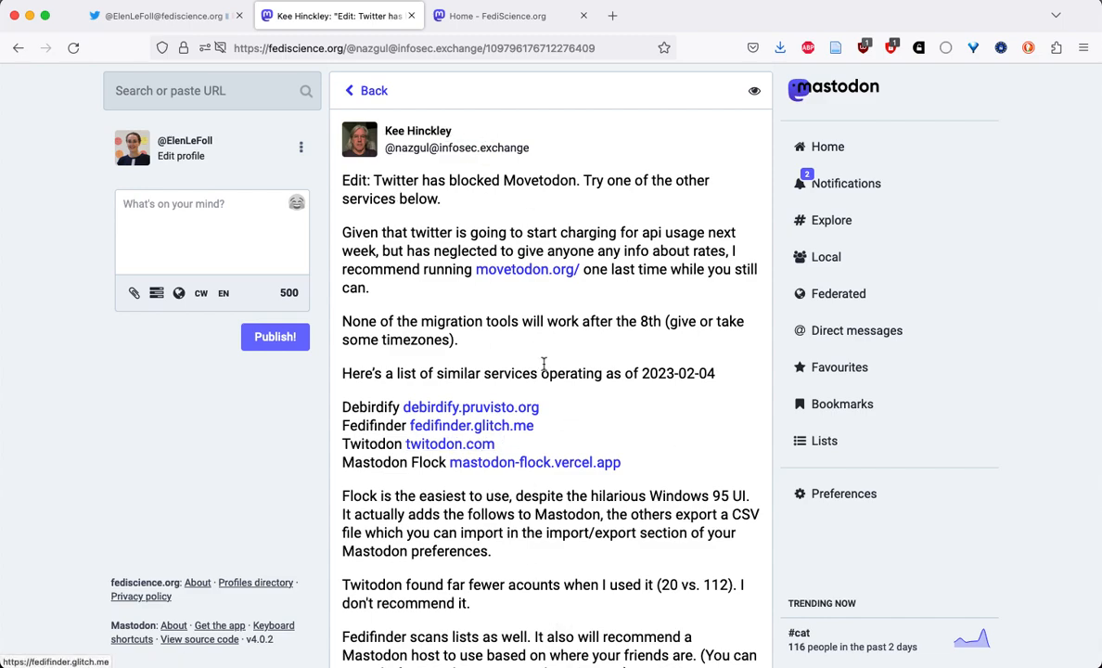
pyautogui.click(481, 411)
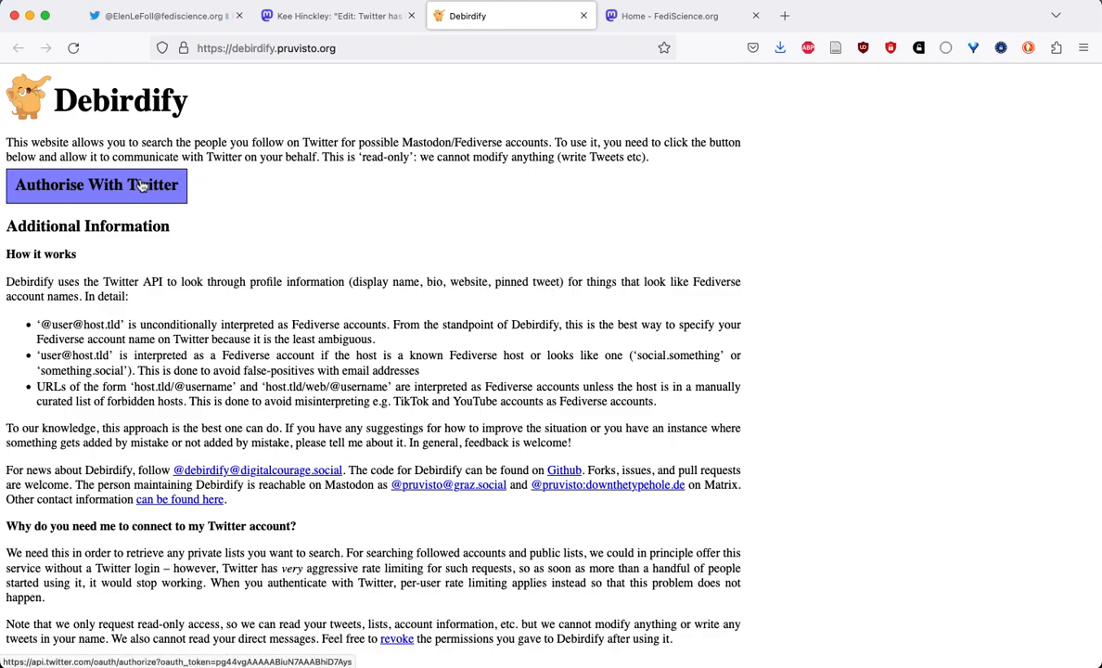
pyautogui.click(141, 186)
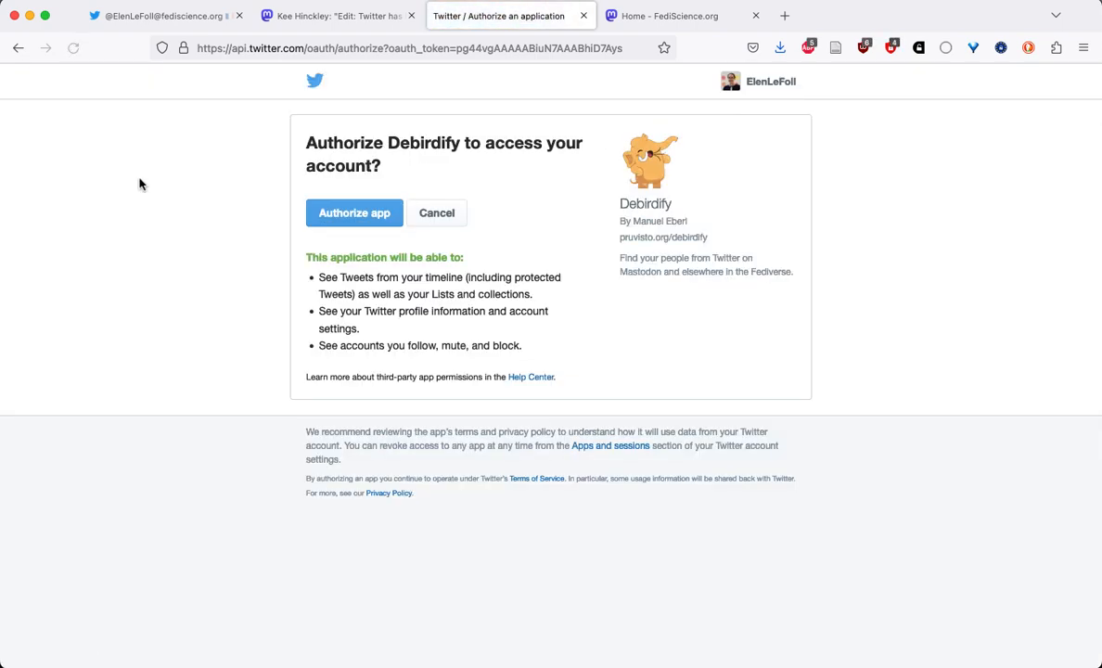
pyautogui.click(342, 215)
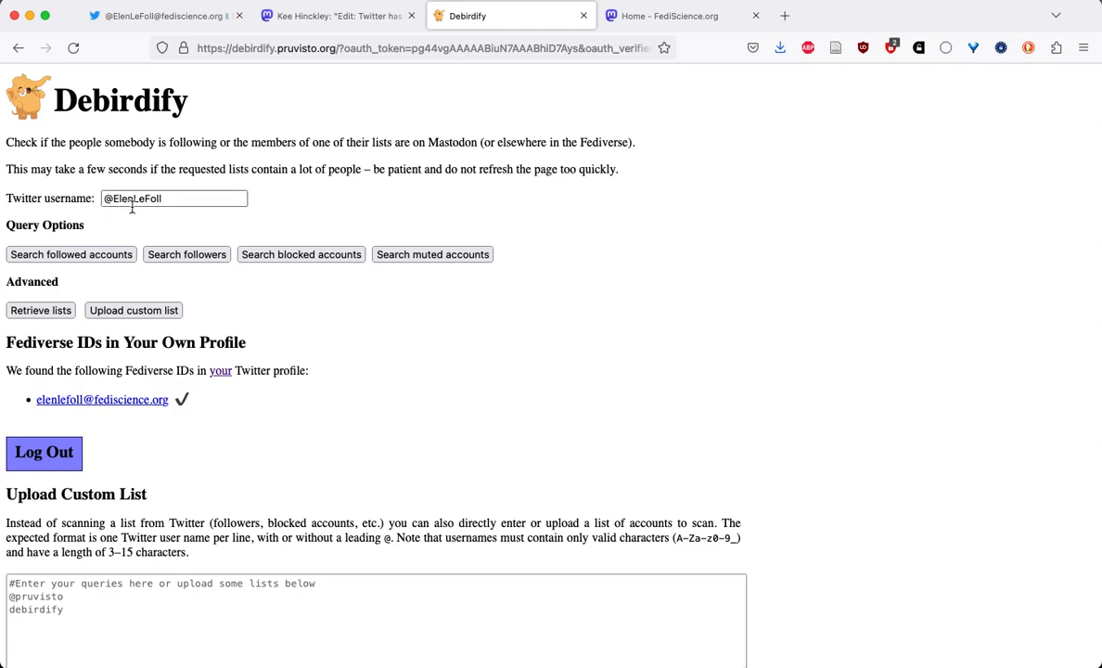
# Search the followed Twitter accounts for Fediverse IDs and examine the Most Relevant Instances ranking and the instance and service distribution charts
pyautogui.click(74, 258)
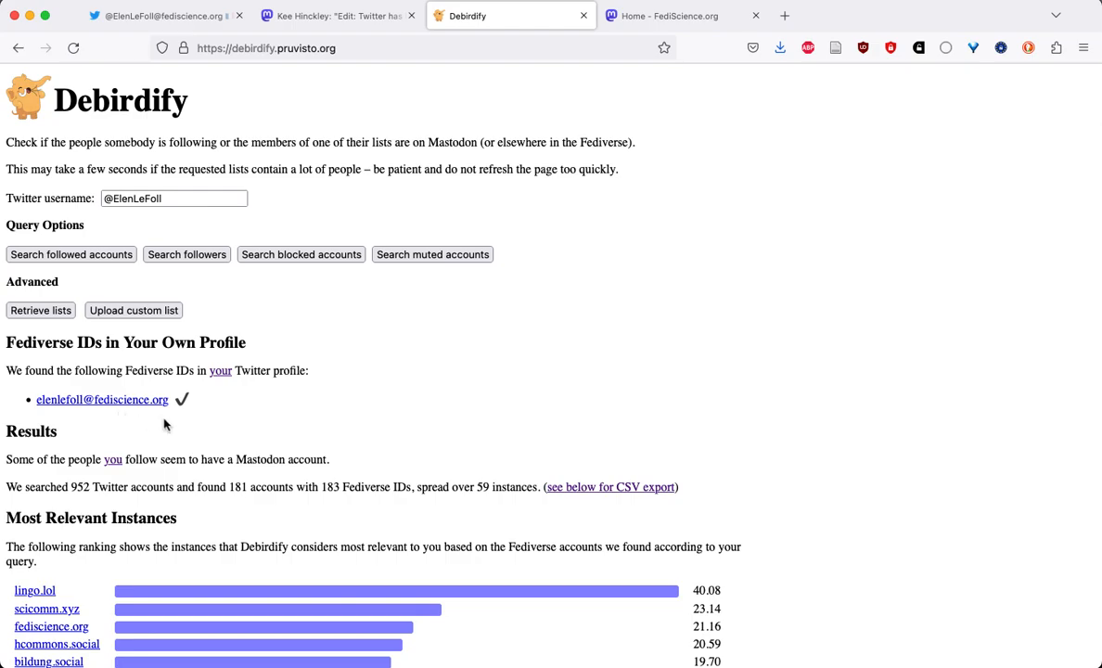
pyautogui.scroll(-5, 803, 411)
pyautogui.scroll(-2, 803, 411)
pyautogui.scroll(2, 803, 410)
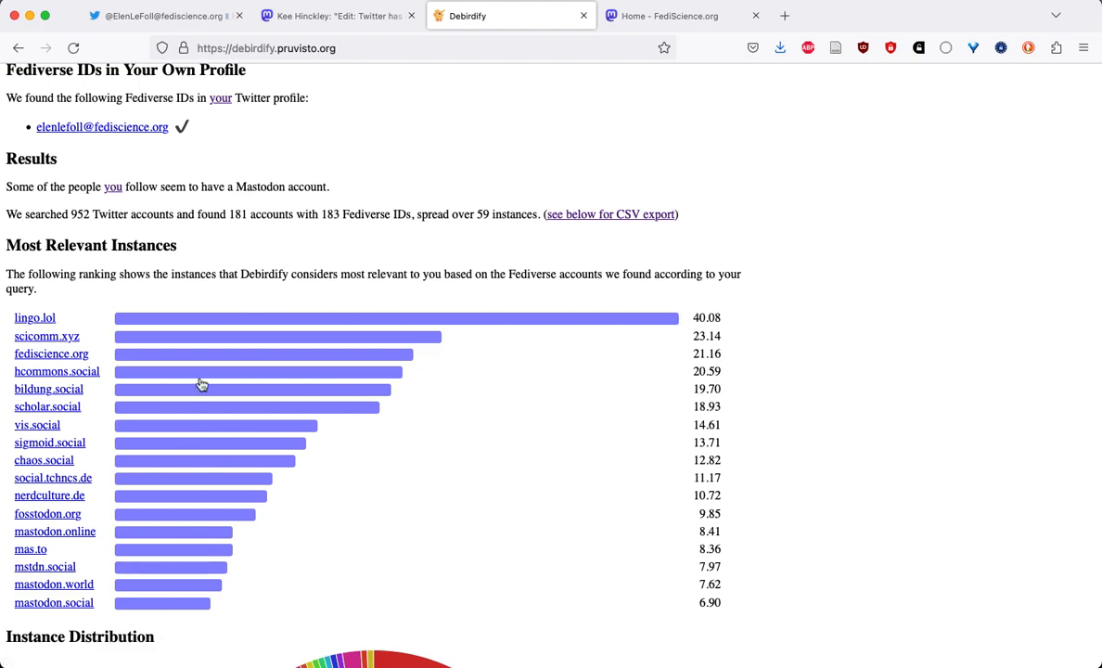
pyautogui.scroll(-10, 923, 304)
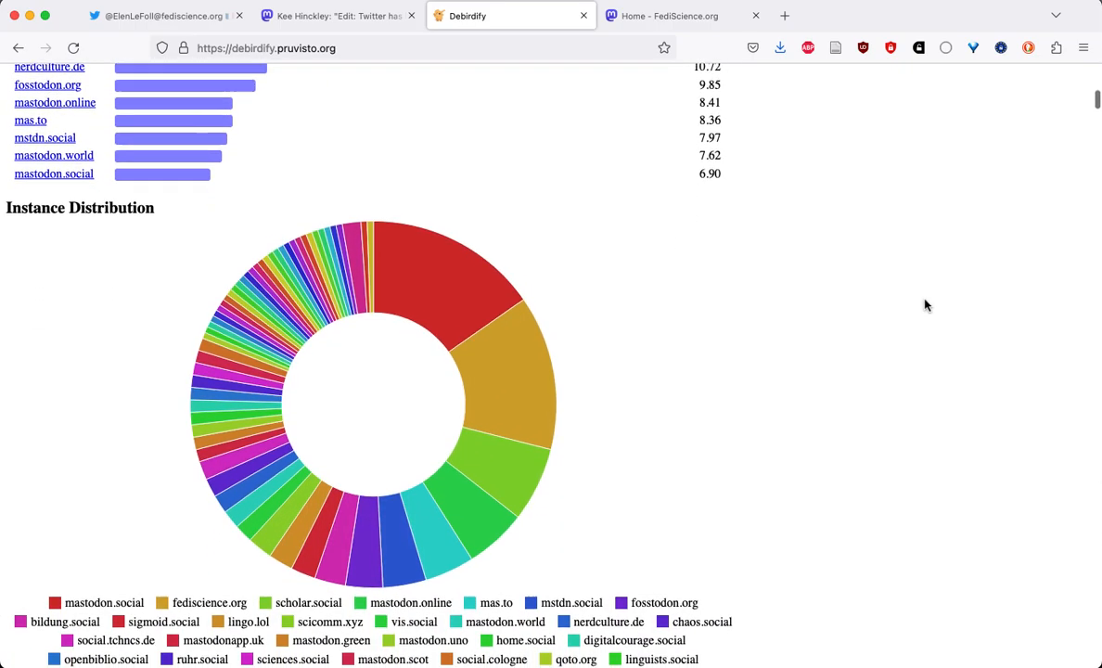
pyautogui.scroll(-2, 924, 304)
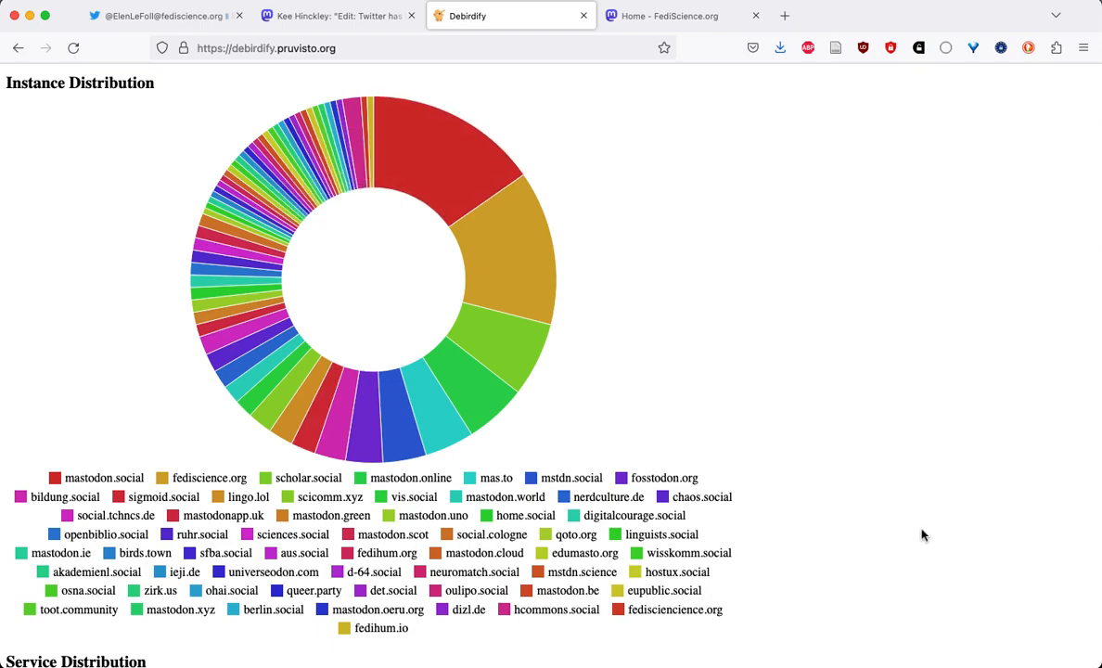
pyautogui.scroll(8, 922, 534)
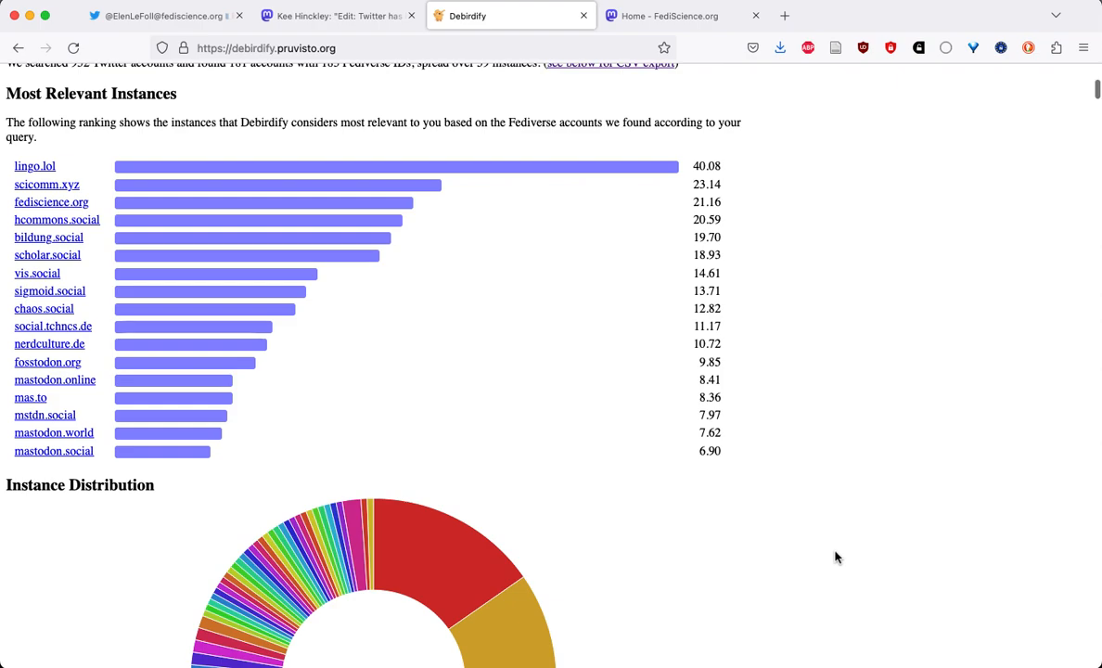
pyautogui.scroll(-3, 835, 556)
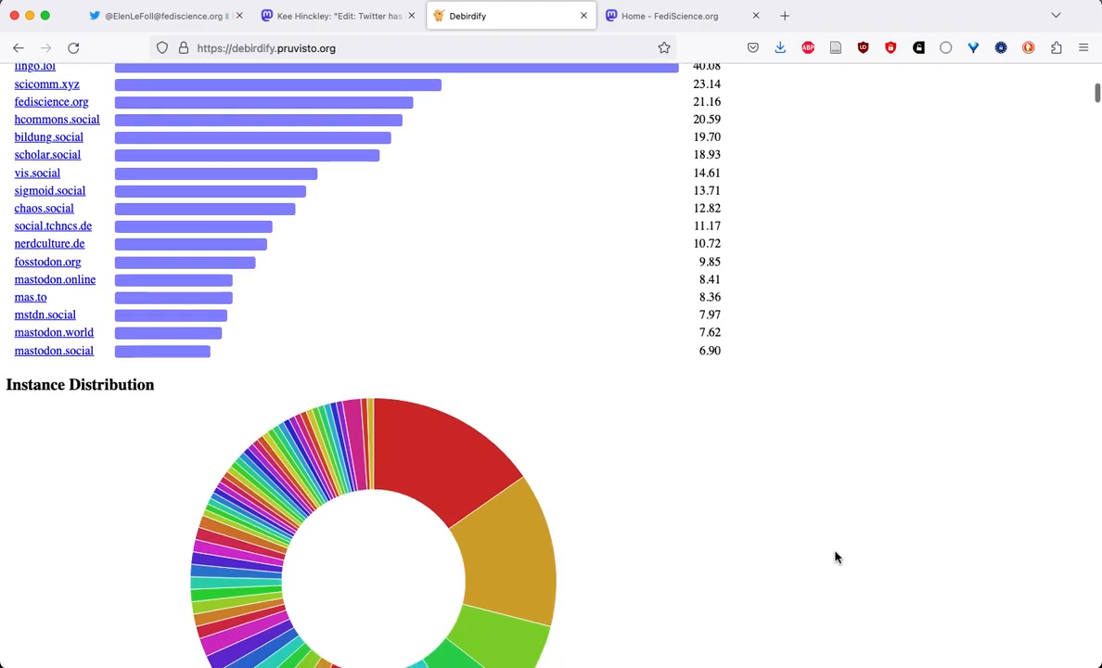
pyautogui.scroll(-3, 834, 557)
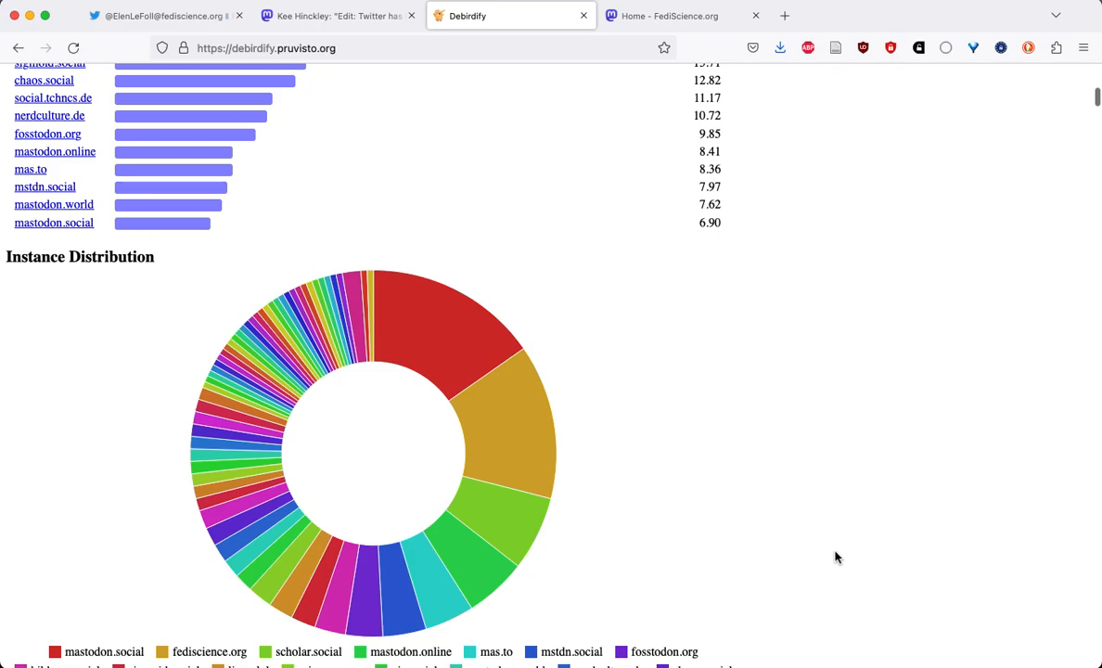
pyautogui.scroll(-12, 834, 557)
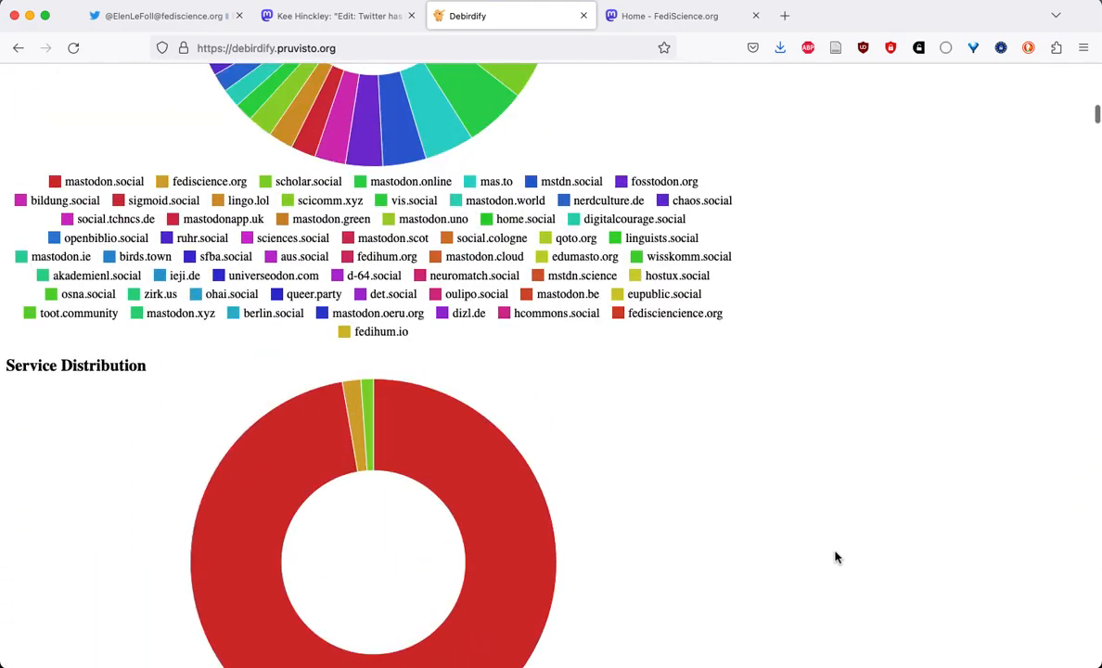
pyautogui.scroll(20, 834, 556)
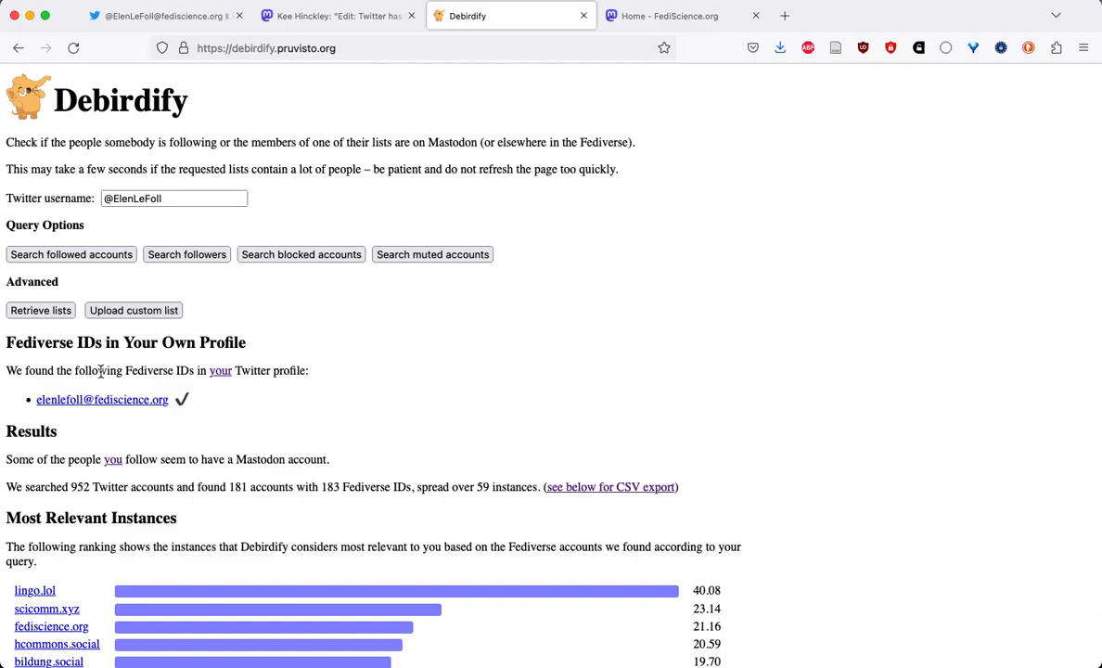
# Retrieve the Twitter lists and search Followed accounts, Conference interpreters, Linguistics & Language Ed, Linguists and CL|DH for Fediverse accounts
pyautogui.click(41, 311)
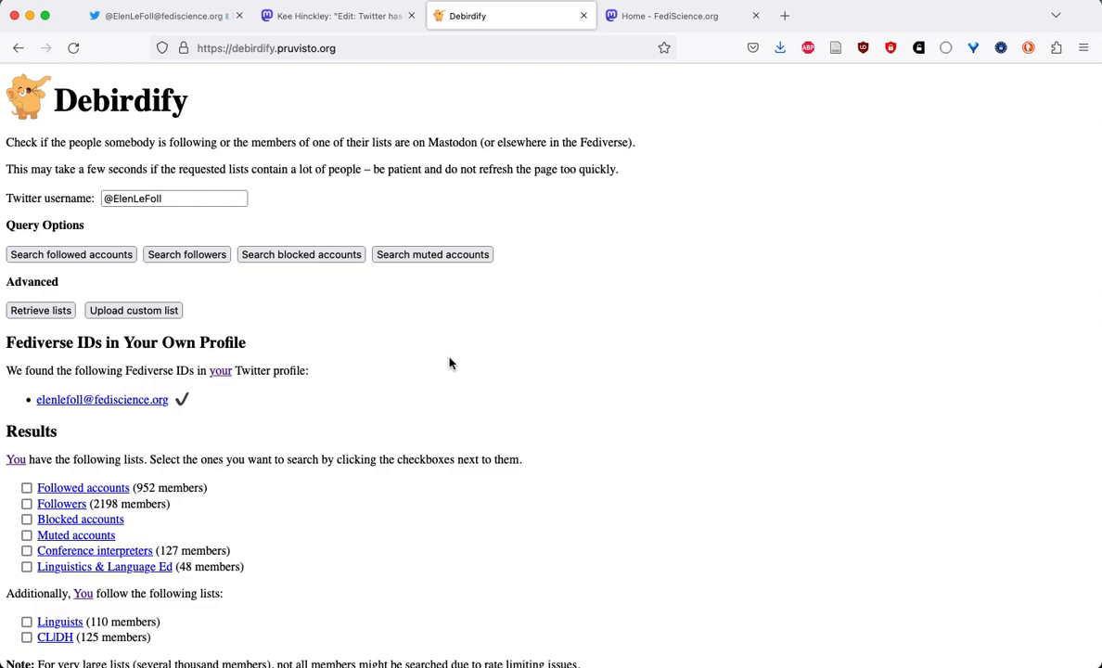
pyautogui.scroll(-3, 522, 371)
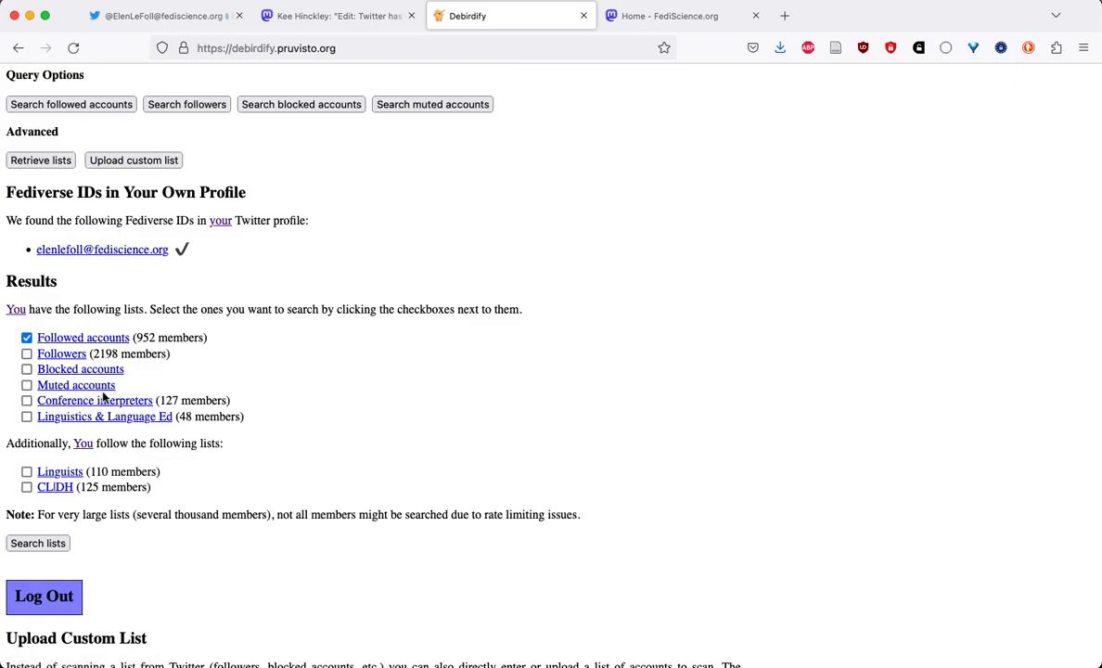
pyautogui.scroll(-1, 291, 426)
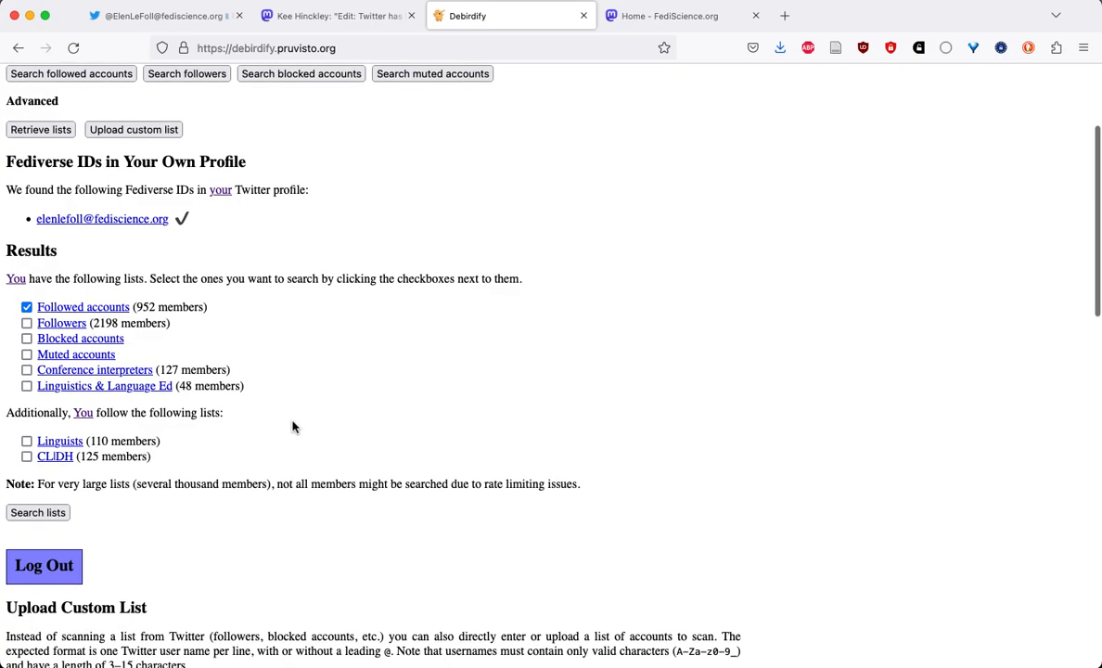
pyautogui.click(26, 370)
pyautogui.click(27, 386)
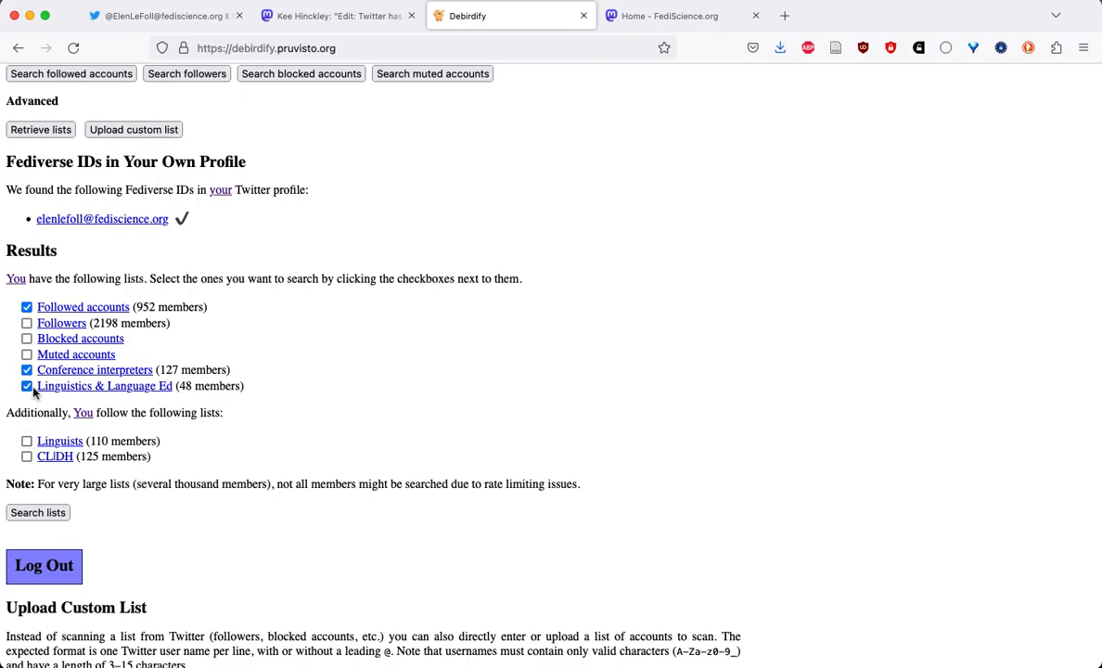
pyautogui.click(27, 457)
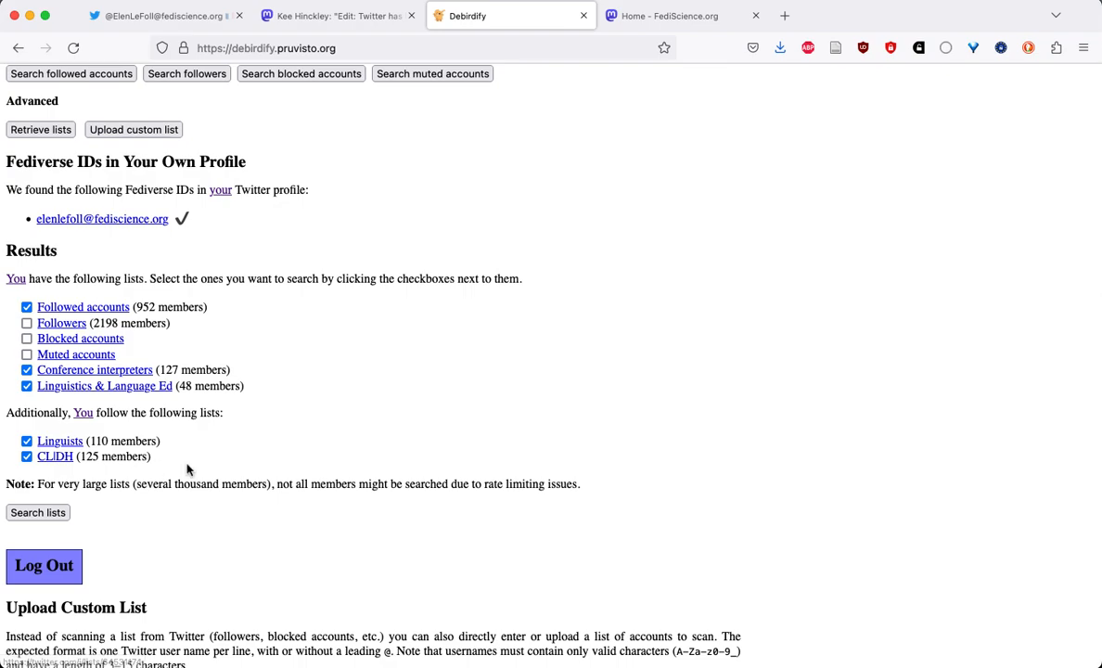
pyautogui.scroll(-1, 242, 449)
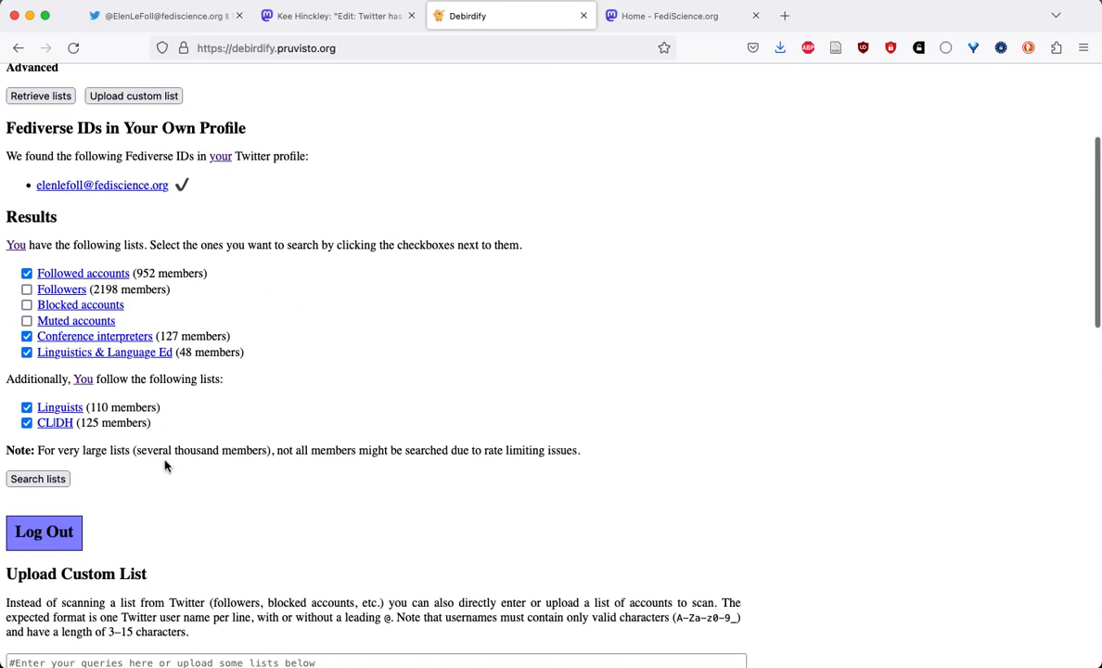
pyautogui.click(49, 479)
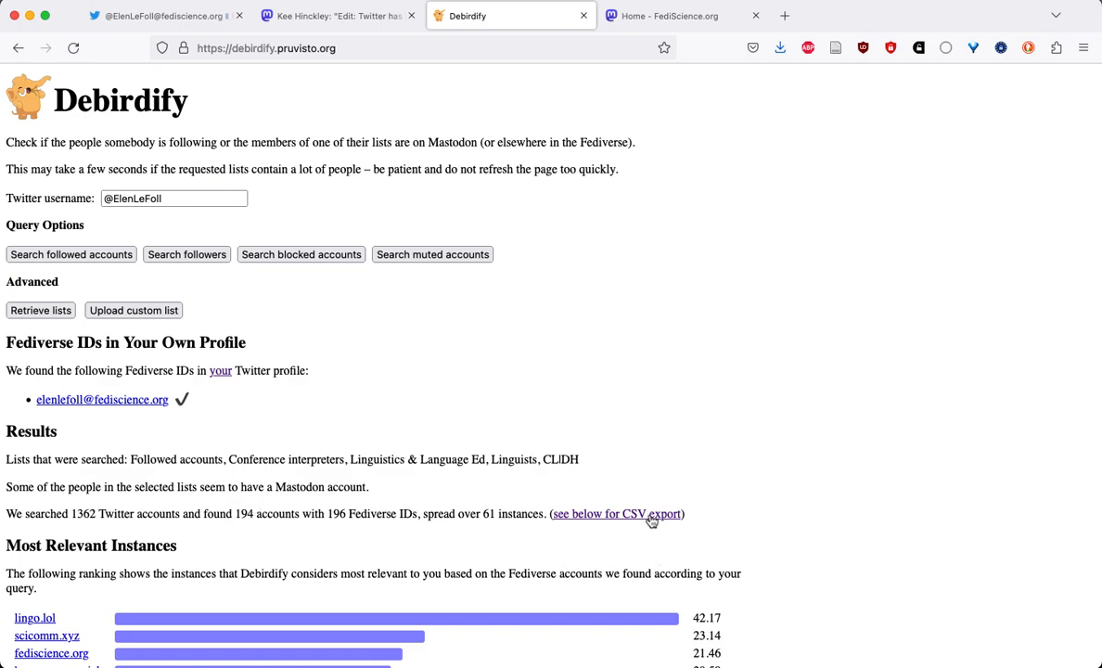
# Download the search results' CSV export for Mastodon import to the Desktop as accounts.csv, replacing the existing file
pyautogui.scroll(-5, 788, 510)
pyautogui.scroll(-15, 794, 509)
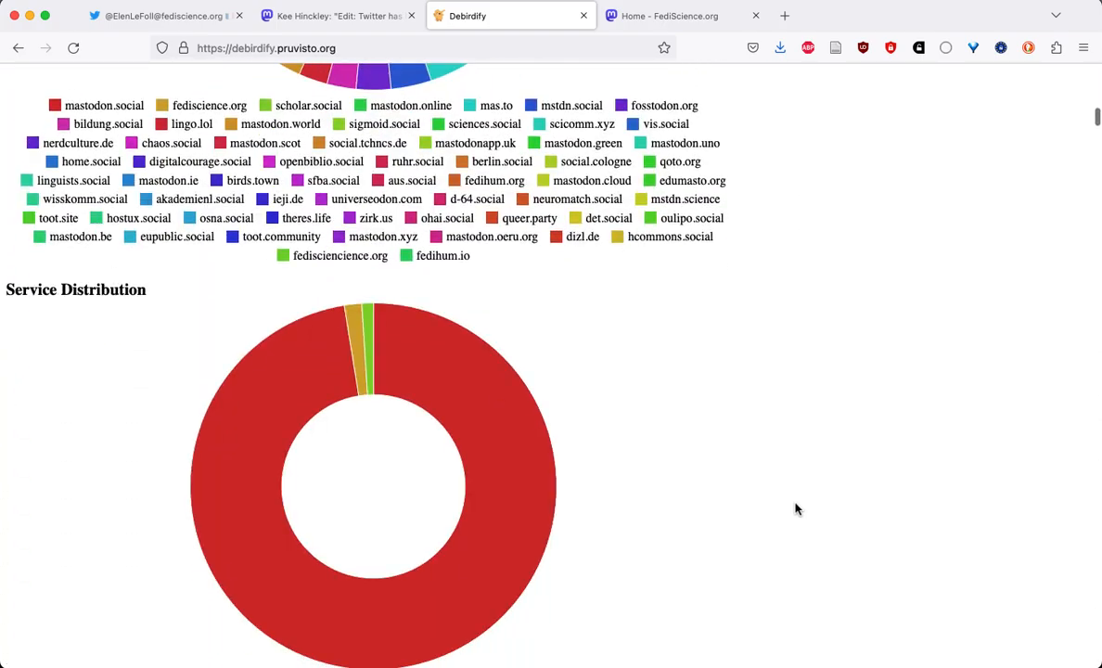
pyautogui.scroll(-20, 795, 508)
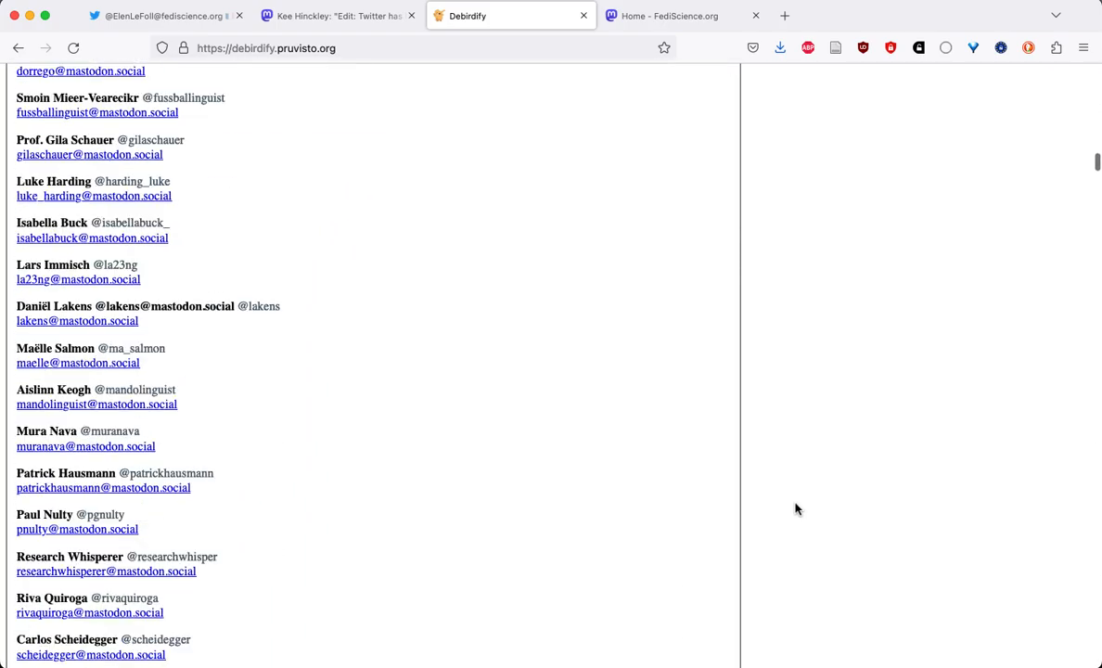
pyautogui.scroll(-20, 795, 508)
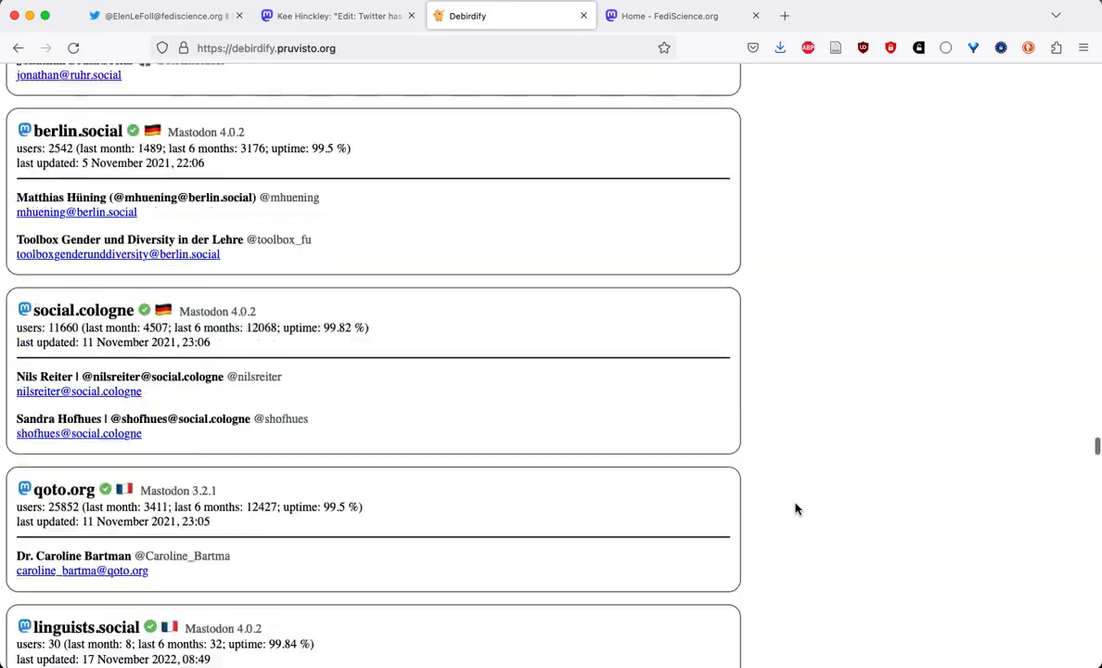
pyautogui.scroll(-4, 795, 508)
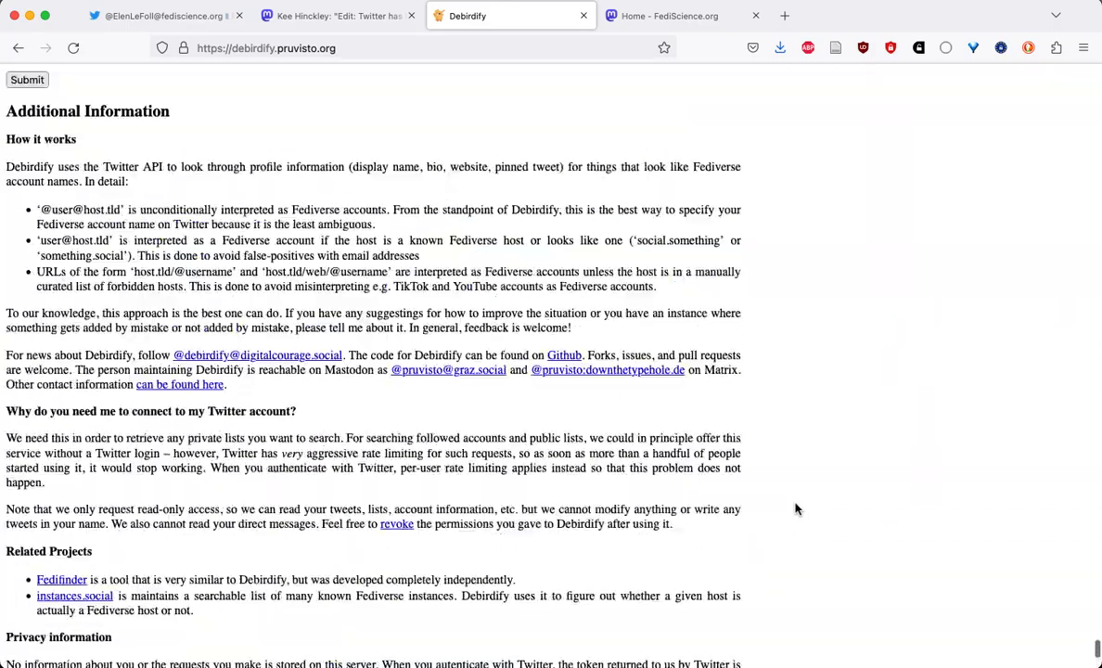
pyautogui.scroll(18, 794, 508)
pyautogui.scroll(1, 794, 508)
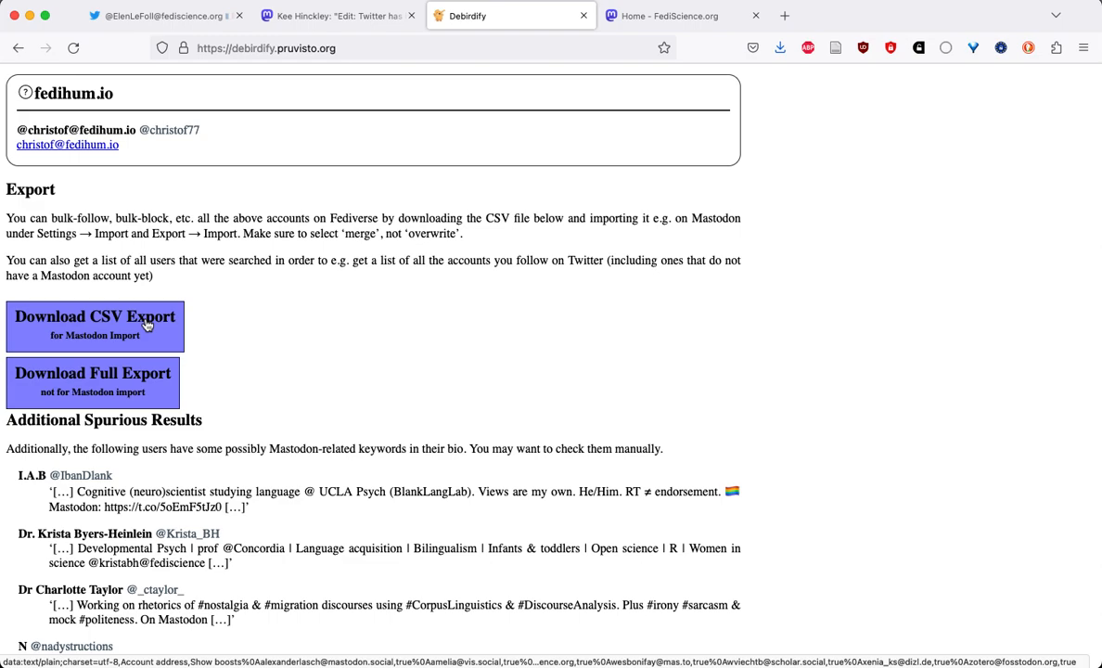
pyautogui.scroll(-1, 219, 314)
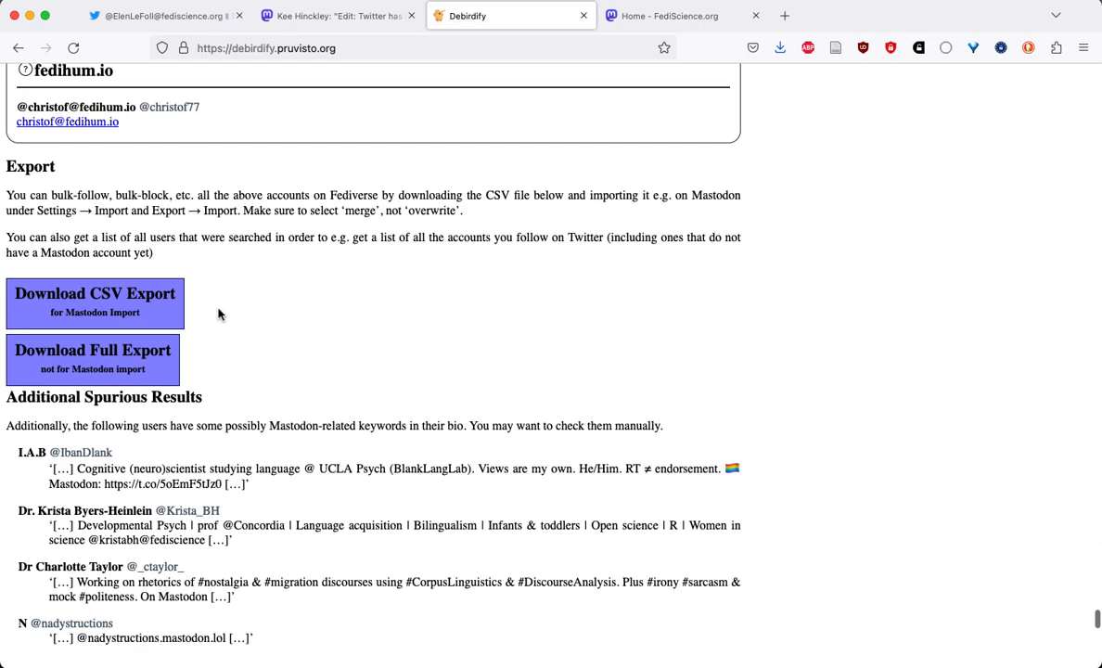
pyautogui.scroll(-1, 218, 314)
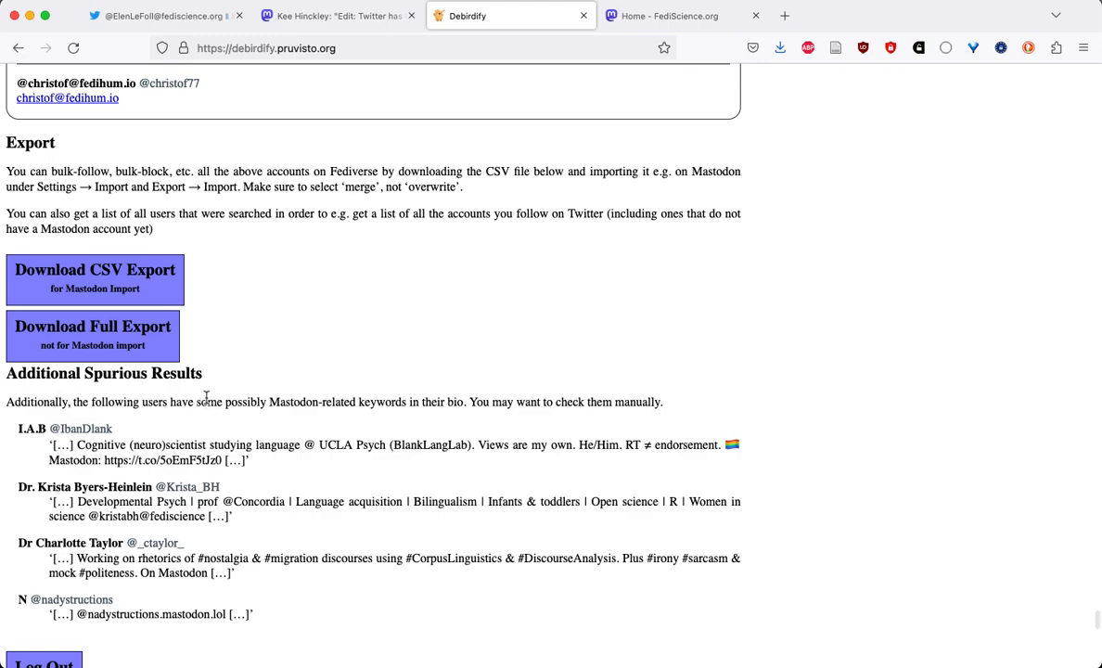
pyautogui.scroll(-2, 278, 371)
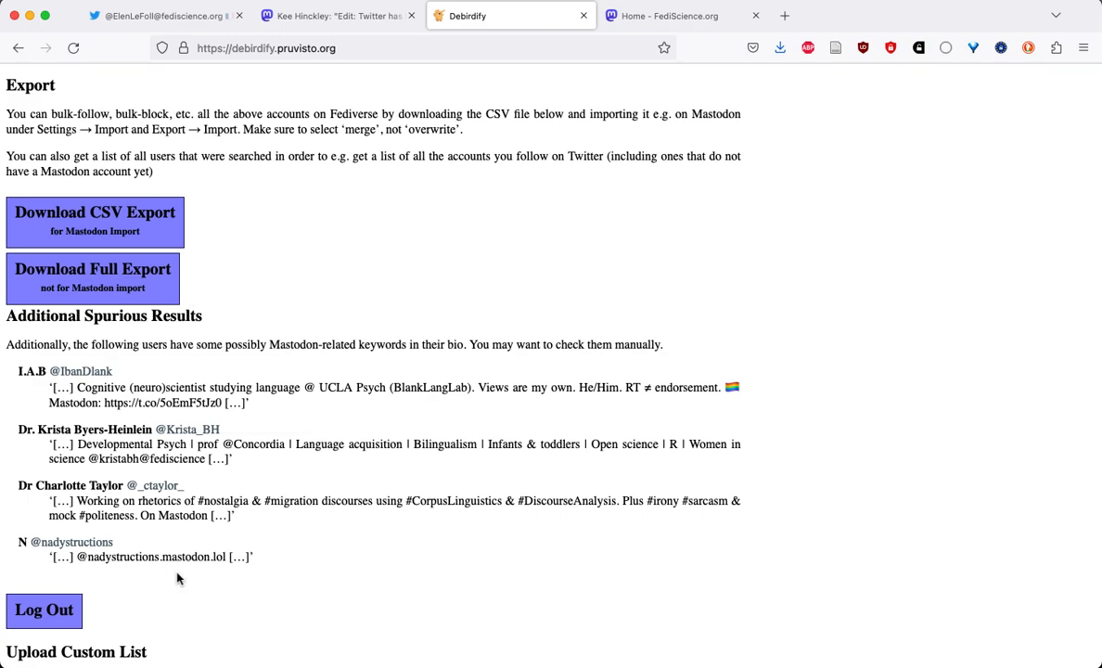
pyautogui.click(92, 235)
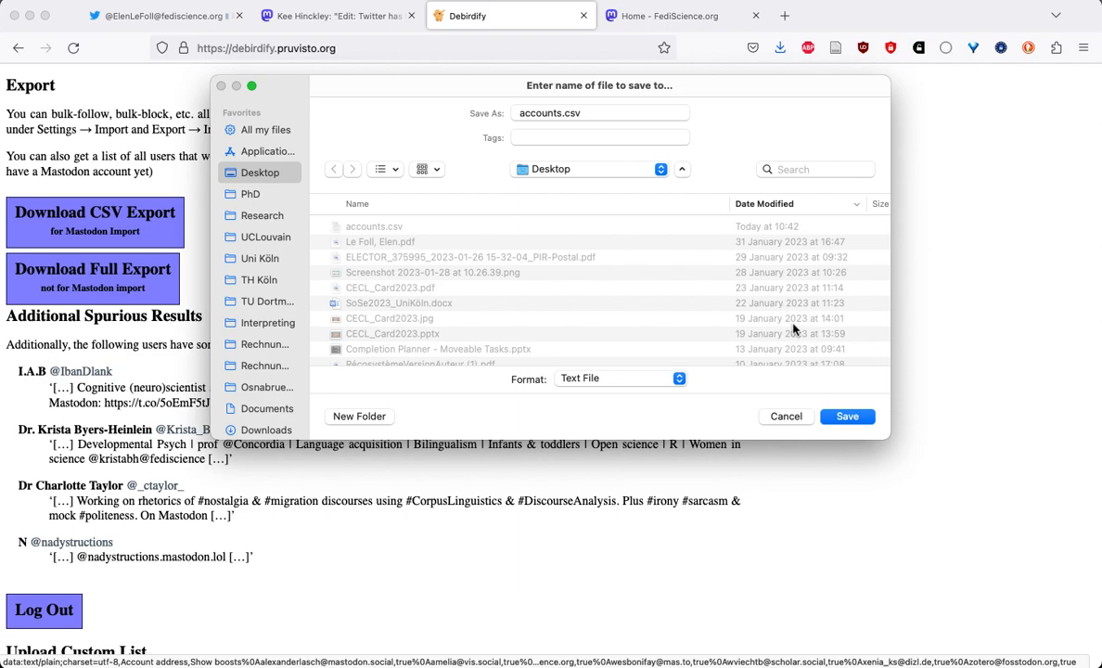
pyautogui.click(844, 417)
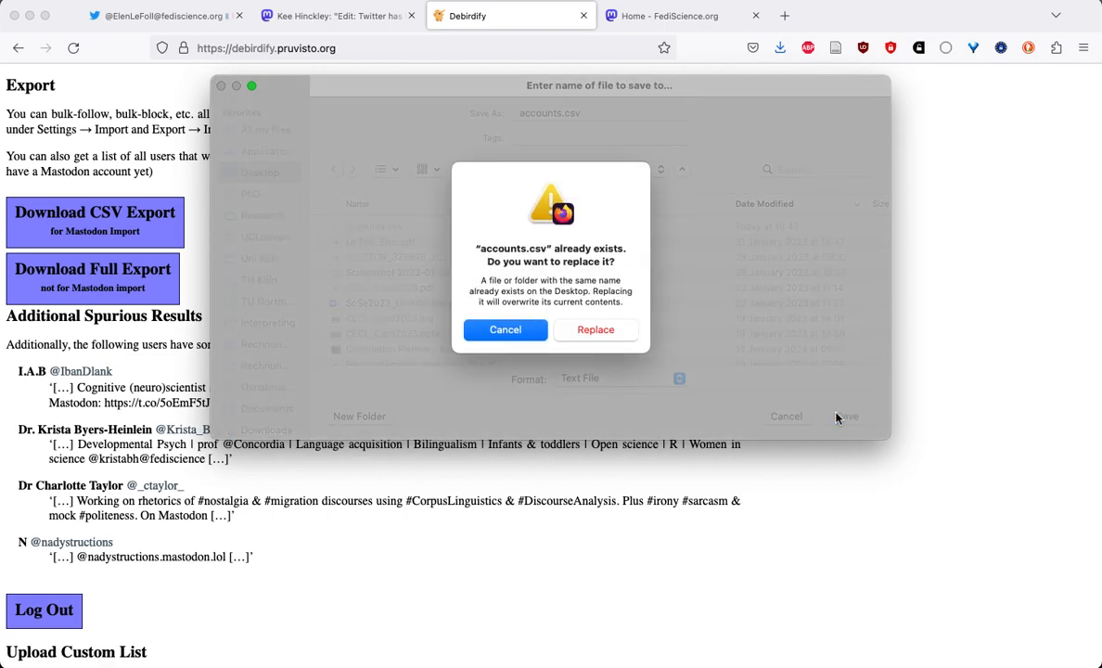
pyautogui.click(623, 336)
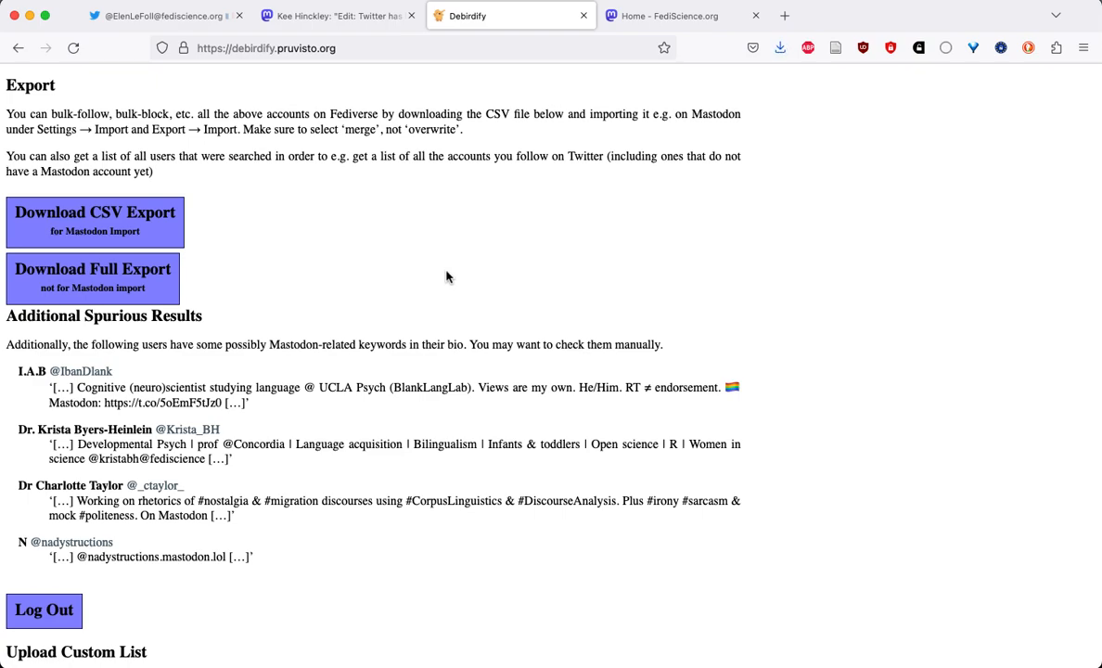
# Switch to the FediScience Mastodon home page and open the import and export settings in the account preferences
pyautogui.click(656, 29)
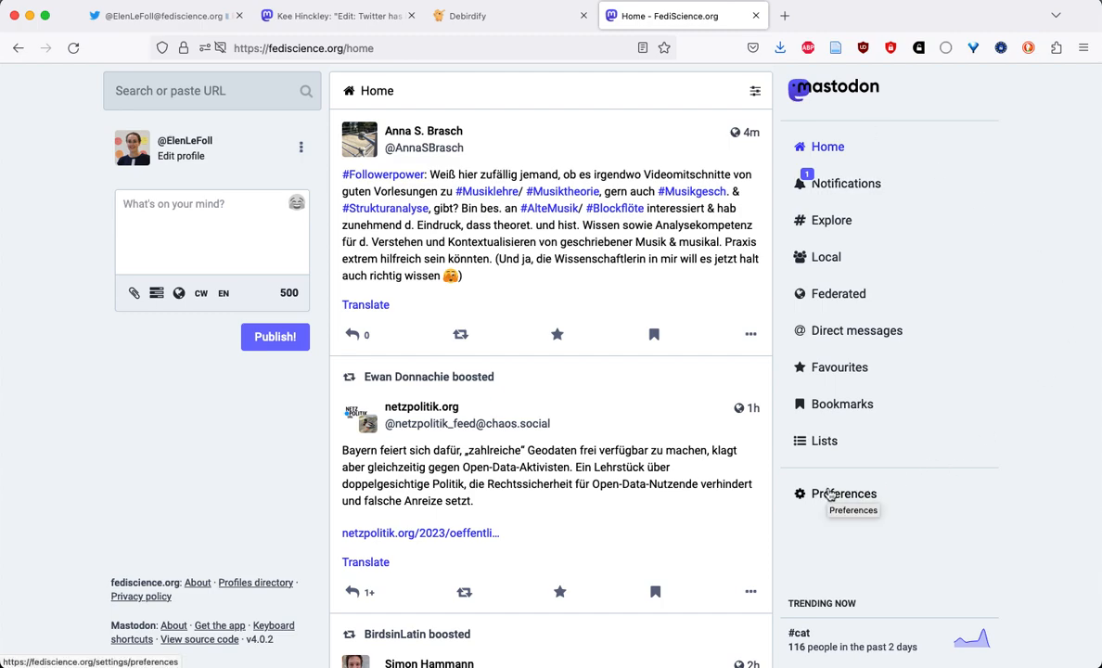
pyautogui.click(830, 494)
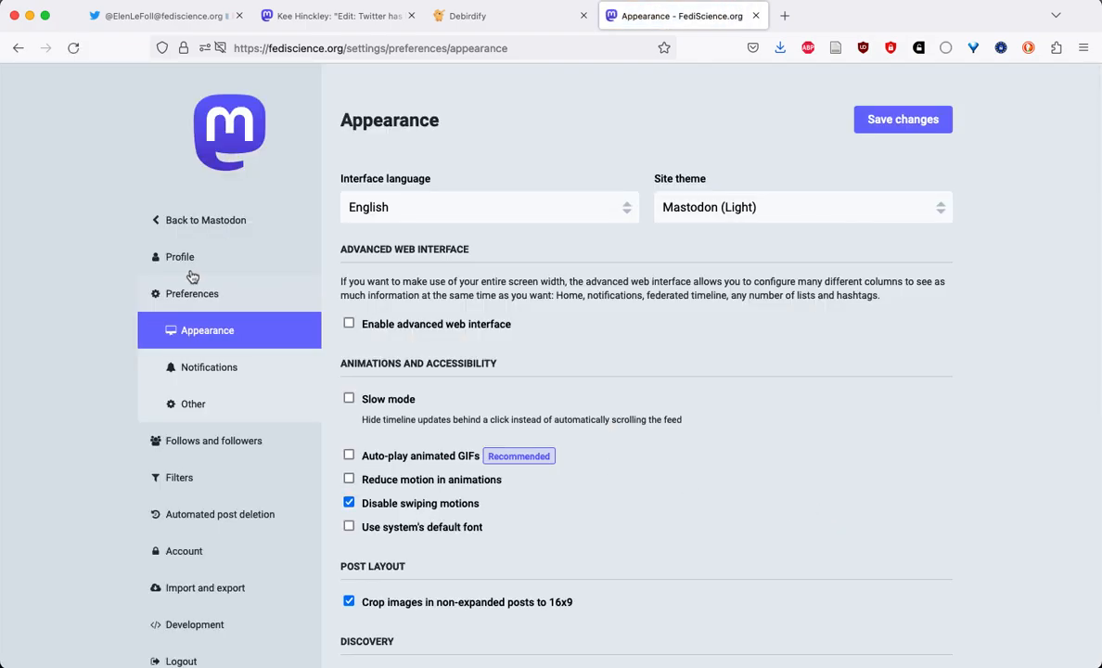
pyautogui.scroll(-3, 190, 269)
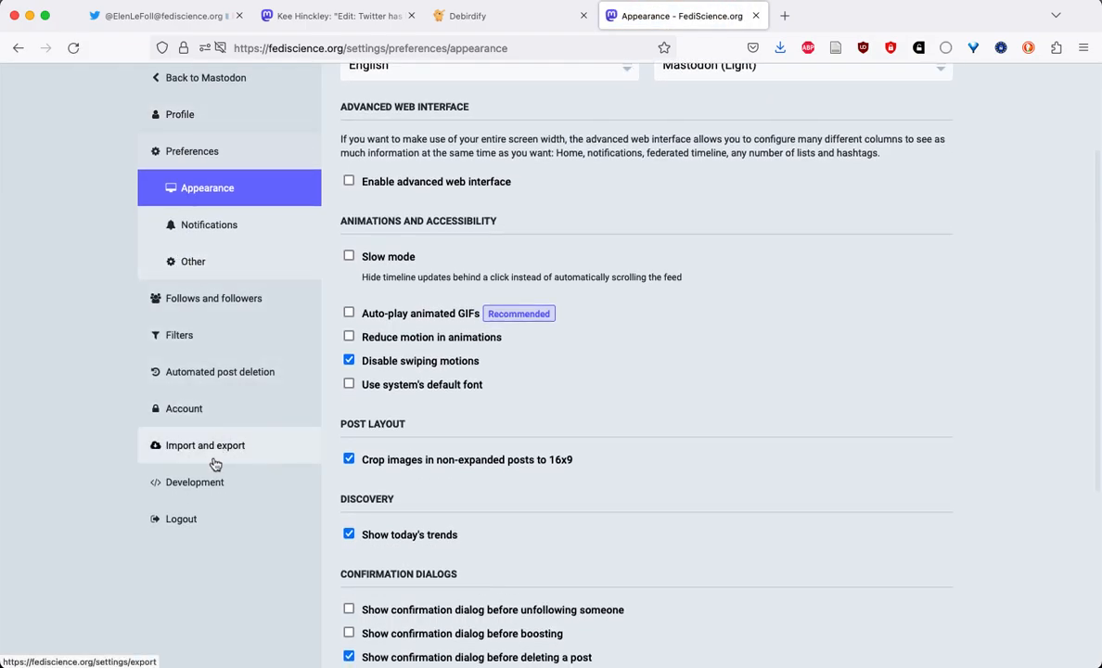
pyautogui.click(230, 453)
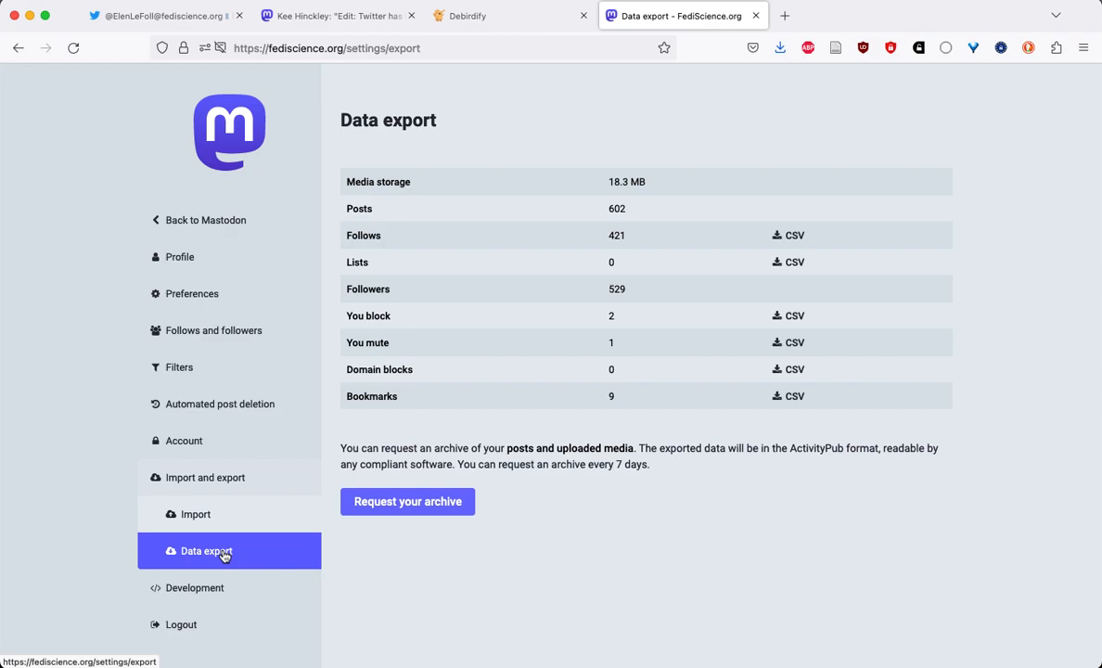
# Import accounts.csv from the Desktop as a Following list in Merge mode and upload it
pyautogui.click(207, 515)
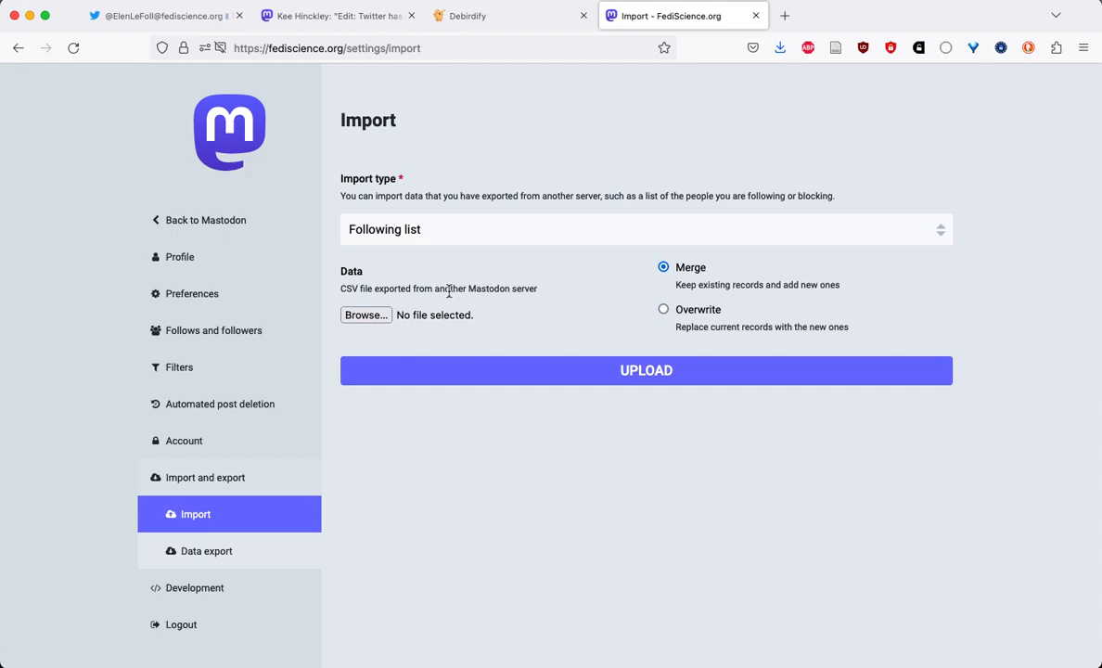
pyautogui.click(374, 314)
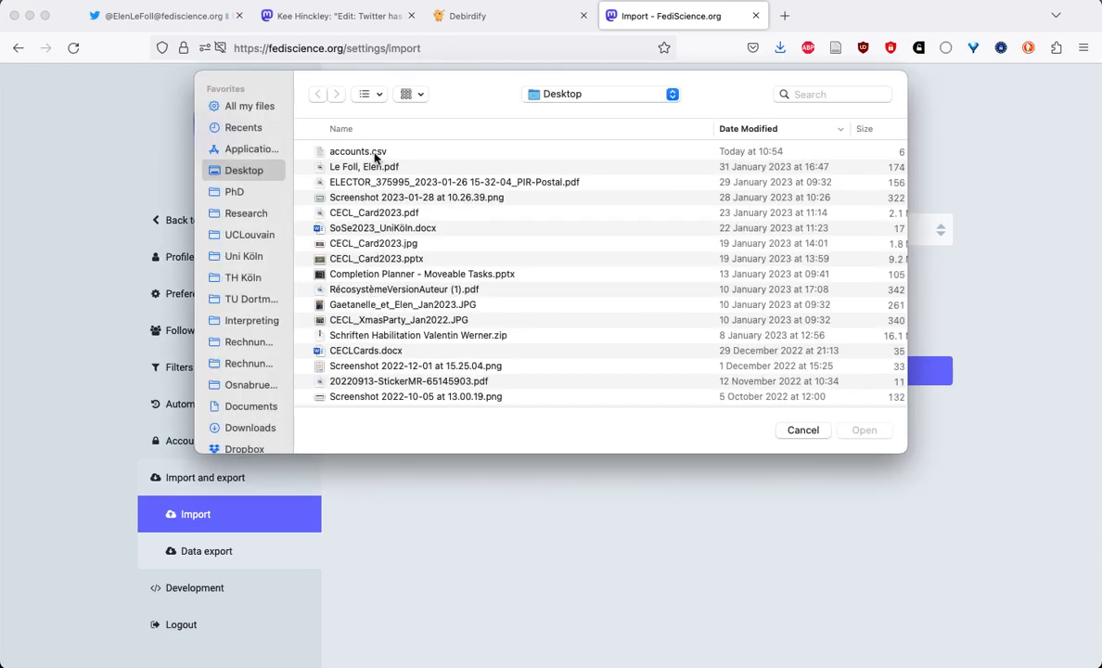
pyautogui.click(340, 155)
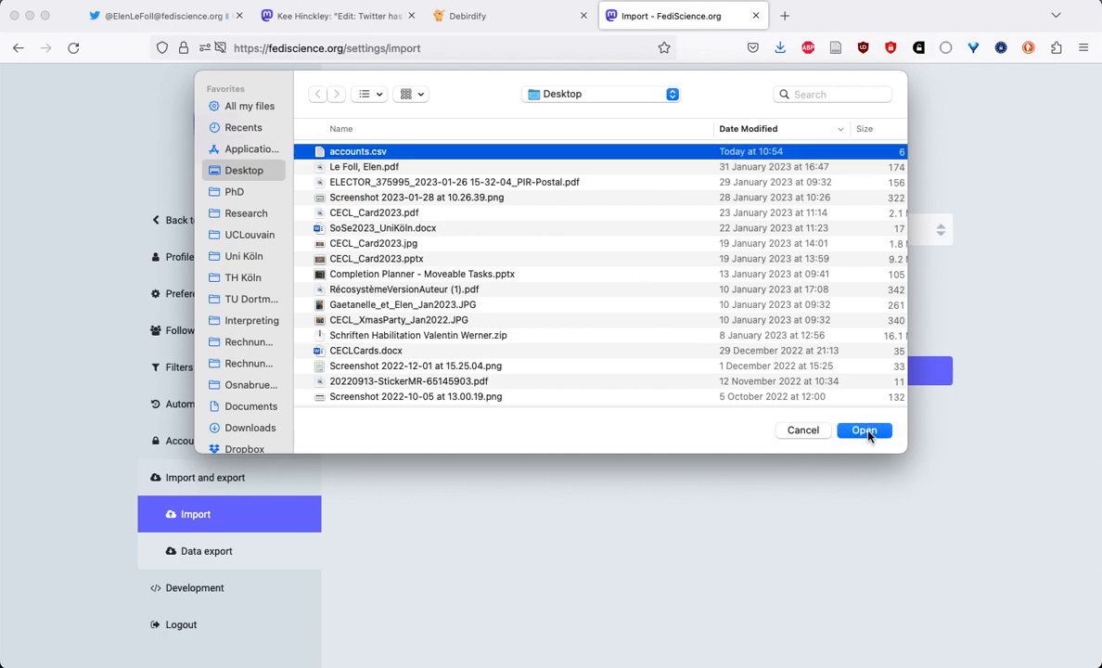
pyautogui.click(864, 431)
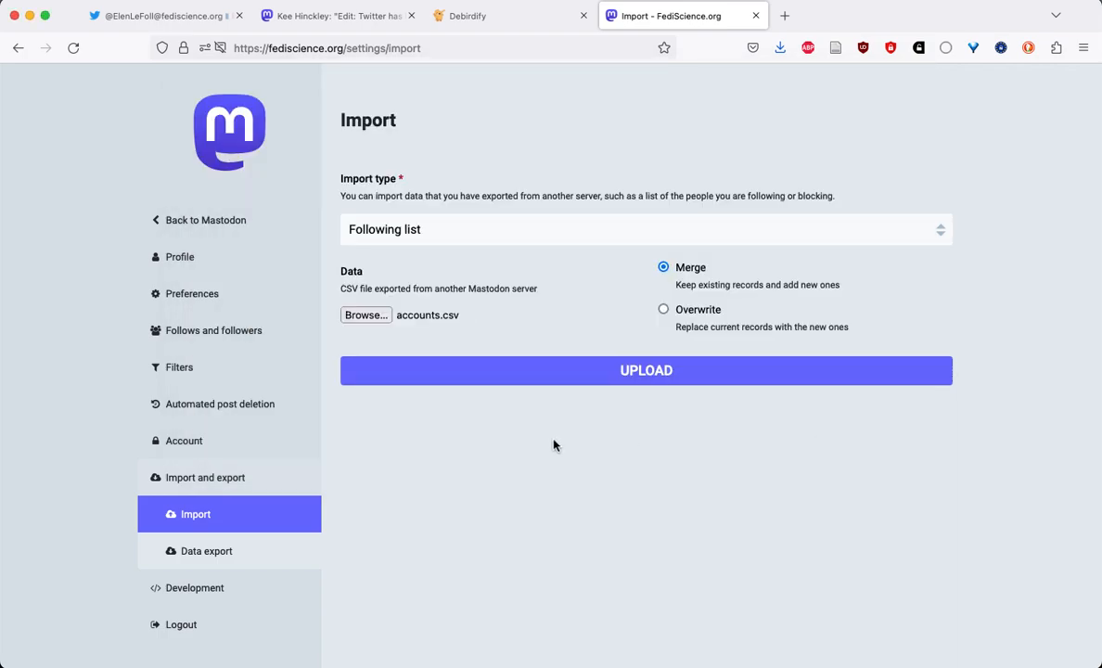
pyautogui.click(549, 379)
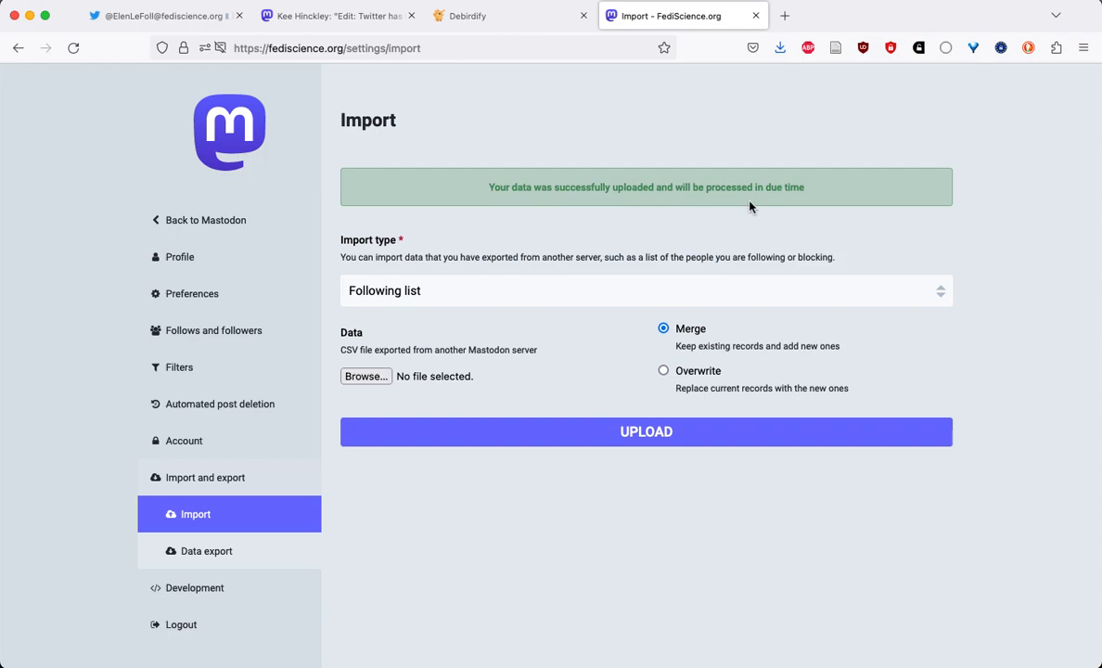
# Return to Mastodon, open the account's own profile and check its Following count
pyautogui.click(191, 228)
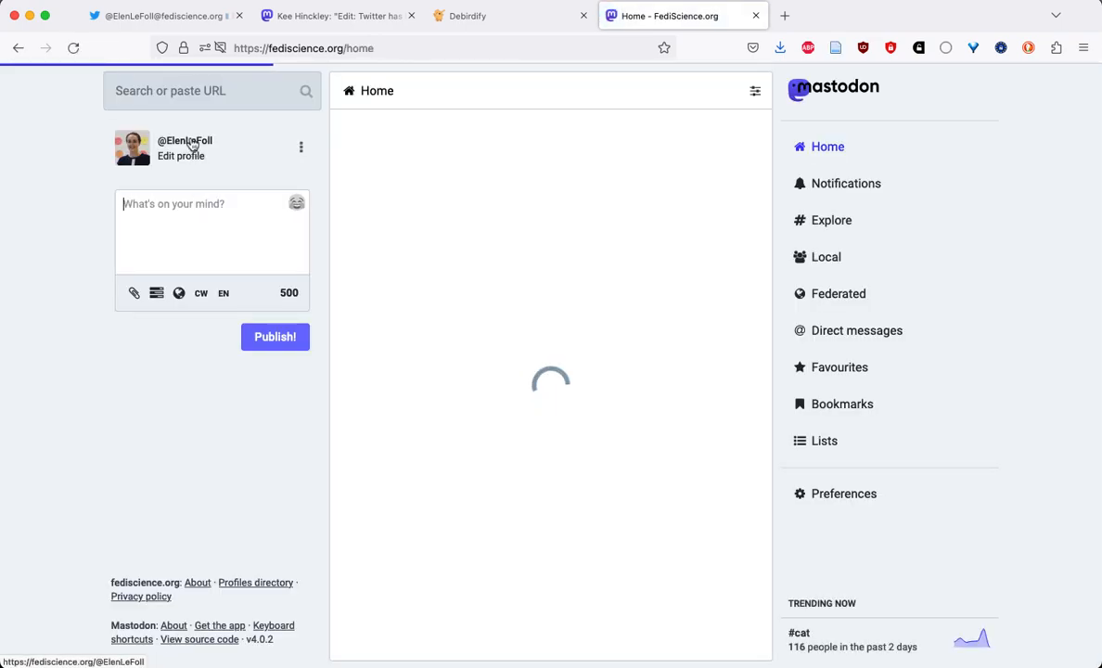
pyautogui.click(191, 143)
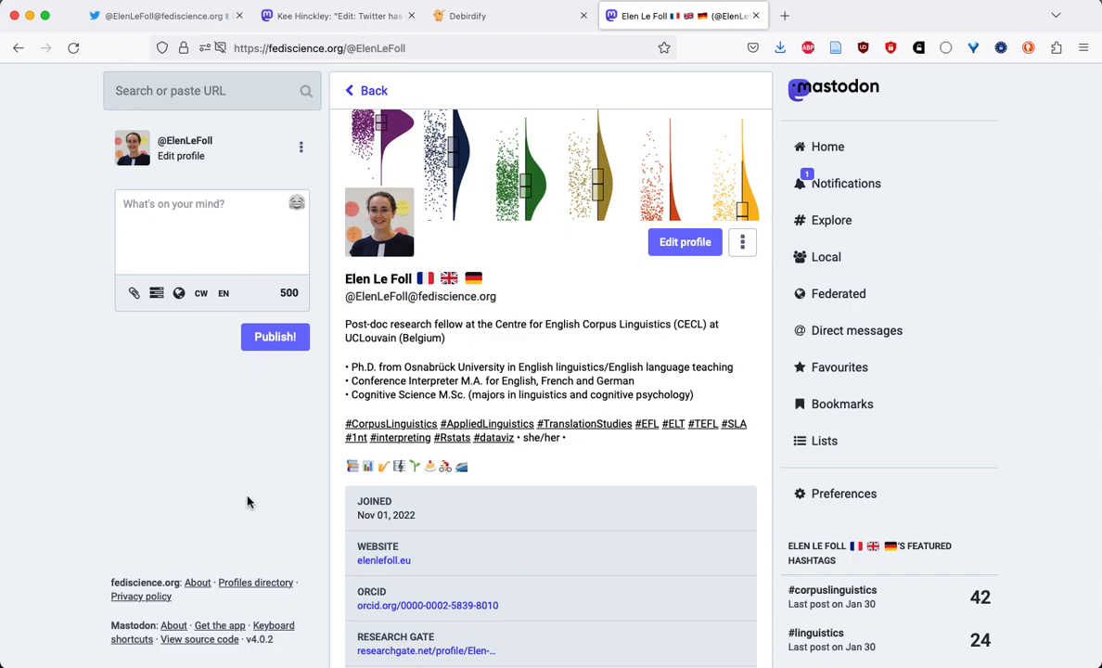
pyautogui.scroll(-5, 656, 473)
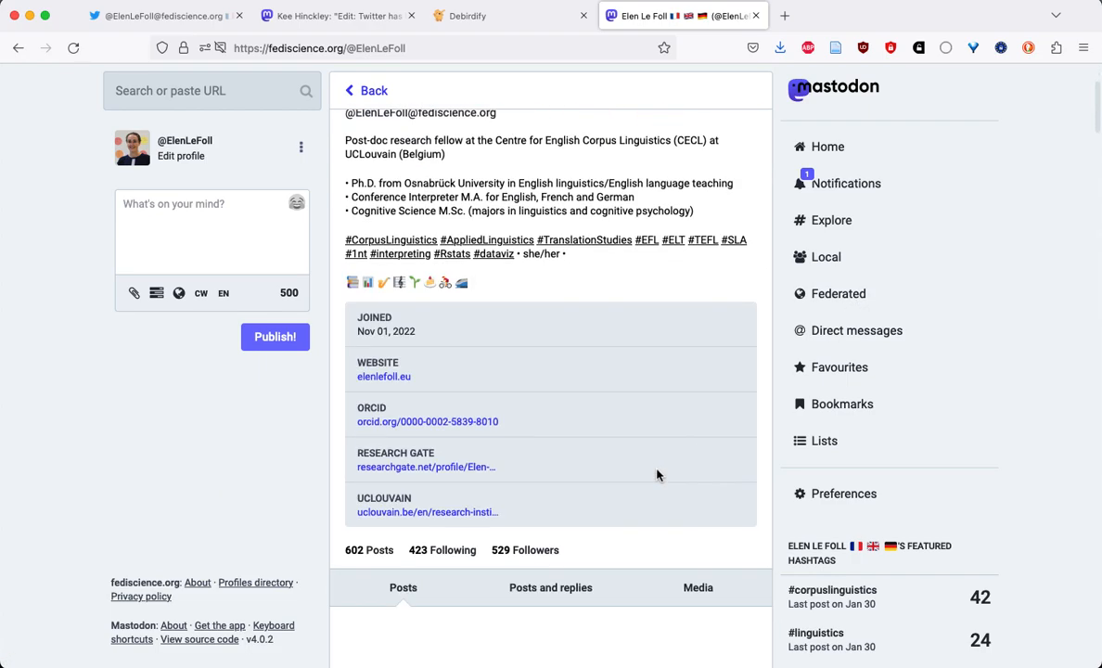